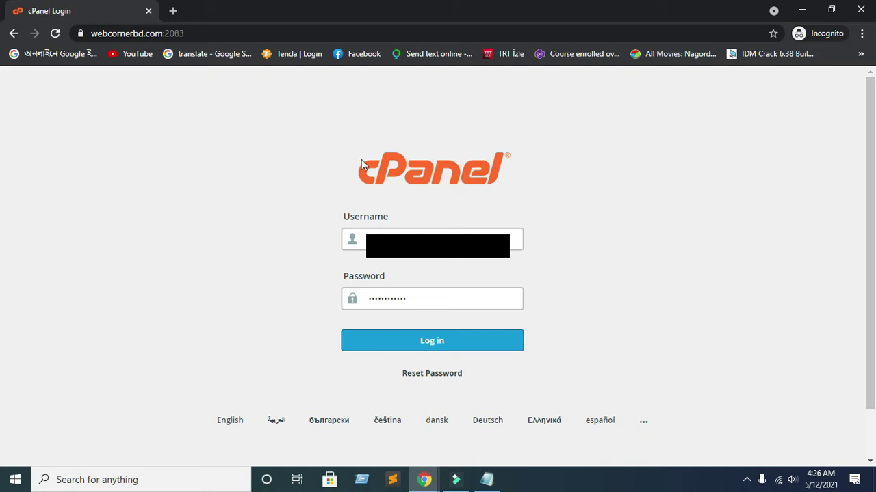
Sign in to cPanel with the entered username and password.
click(454, 348)
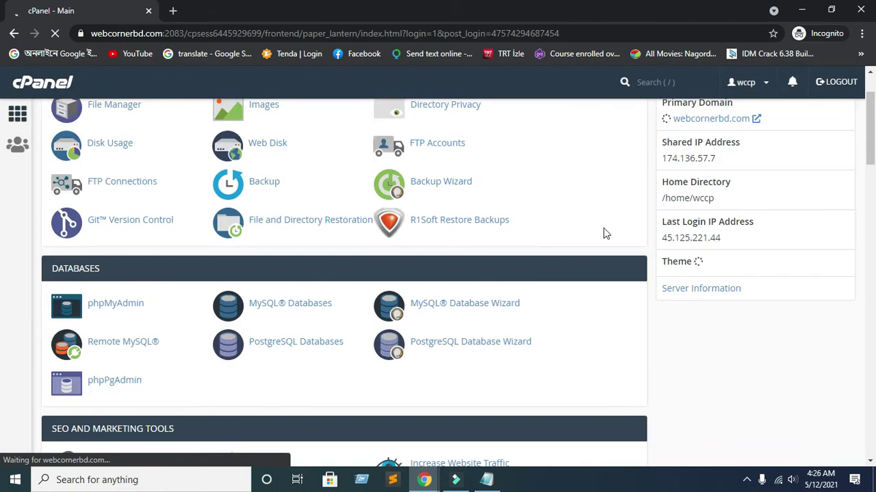
Filter the cPanel tools by 'sub' and open the Subdomains page.
click(403, 119)
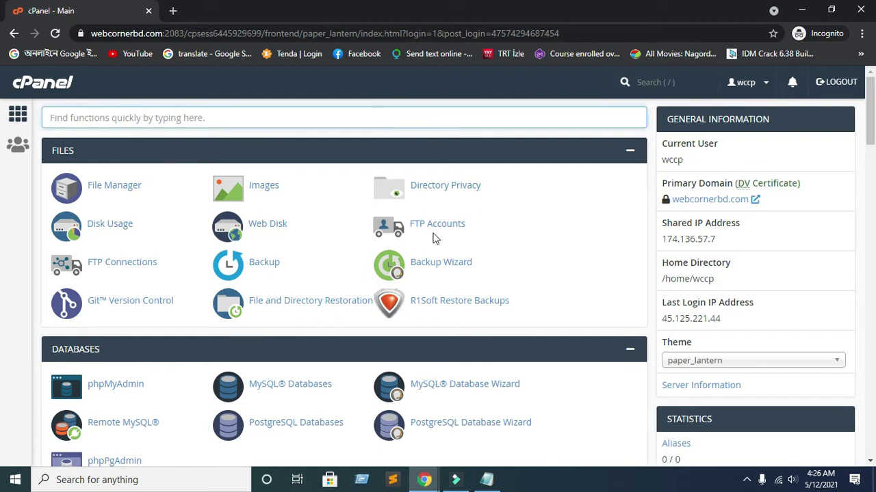
scroll(548, 301, down, 4)
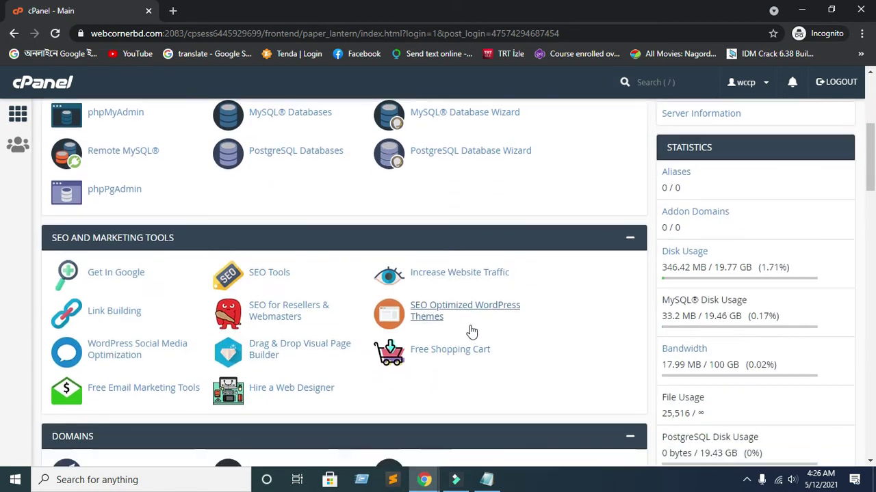
scroll(479, 335, down, 3)
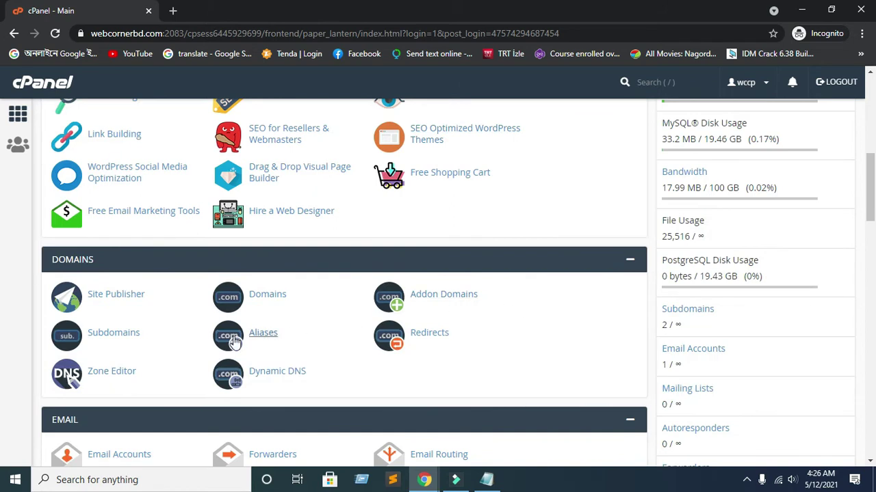
scroll(301, 315, up, 7)
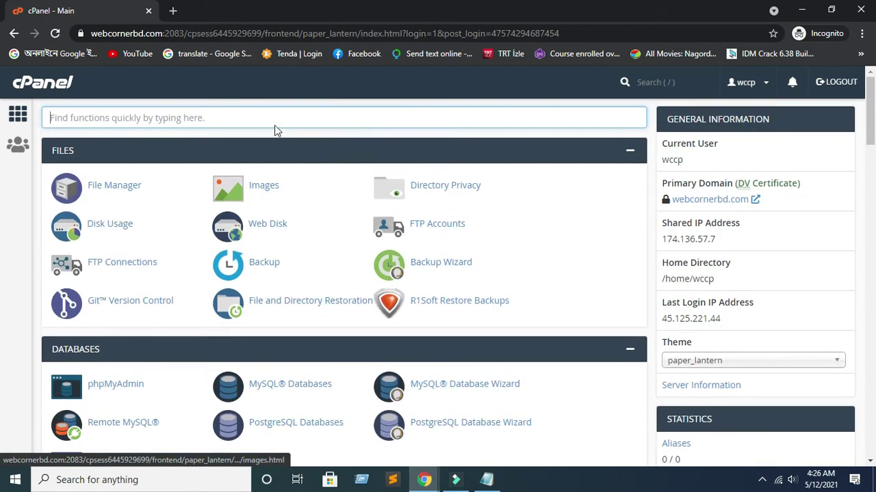
text(sub)
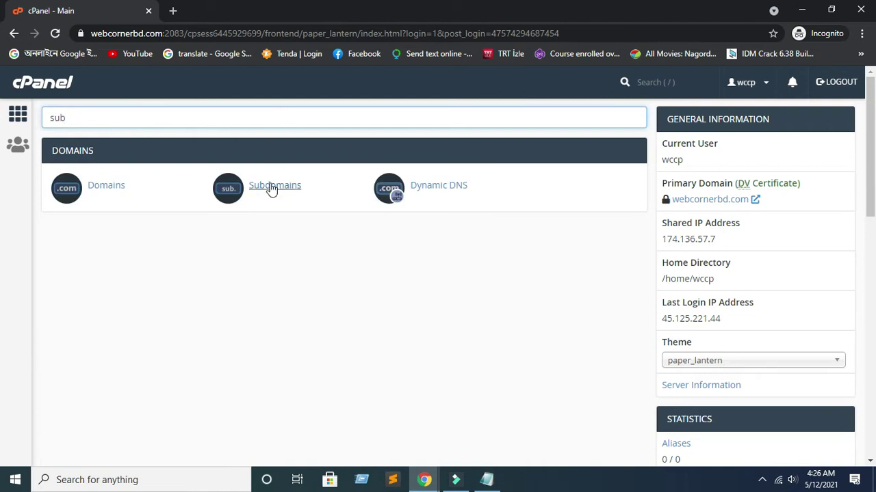
click(271, 187)
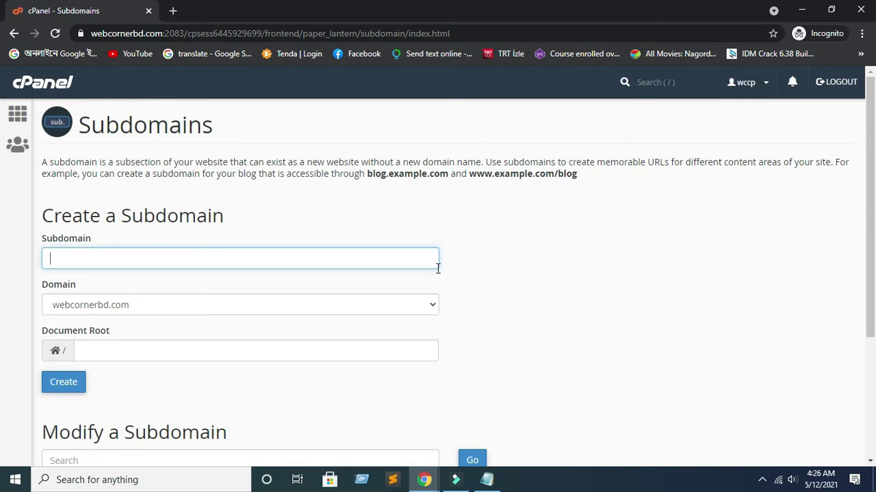
Create subdomain 'test' on webcornerbd.com with document root test.webcornerbd.com.
scroll(431, 270, down, 2)
scroll(428, 273, up, 2)
scroll(406, 256, down, 1)
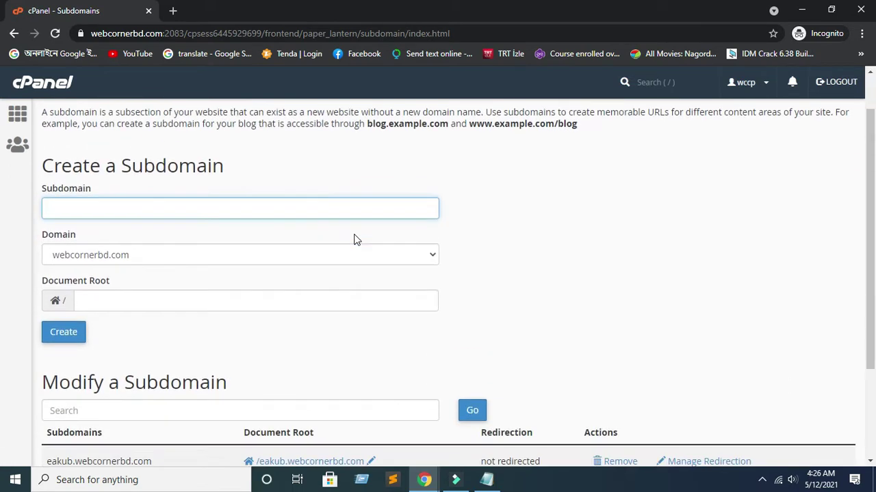
click(162, 192)
click(109, 192)
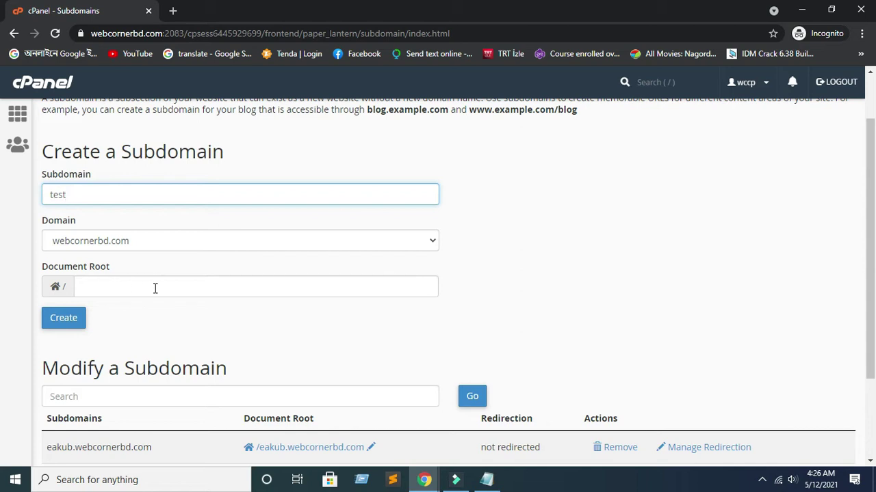
click(117, 286)
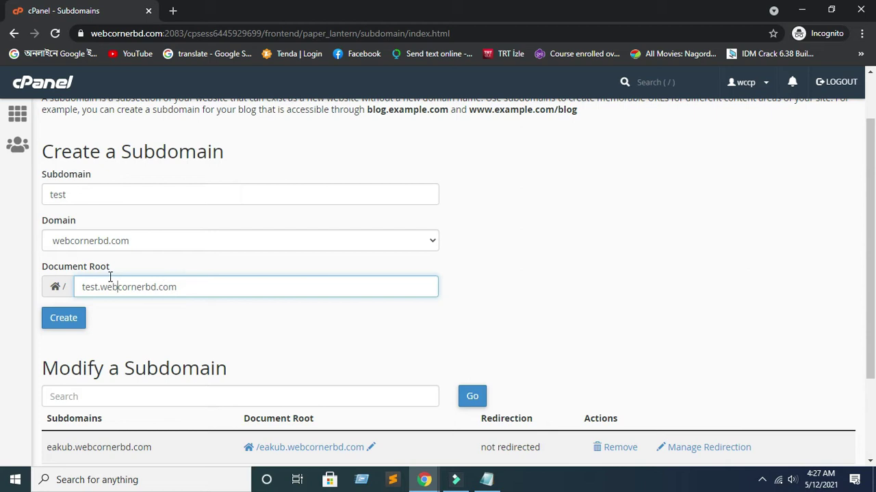
drag(101, 287, 195, 285)
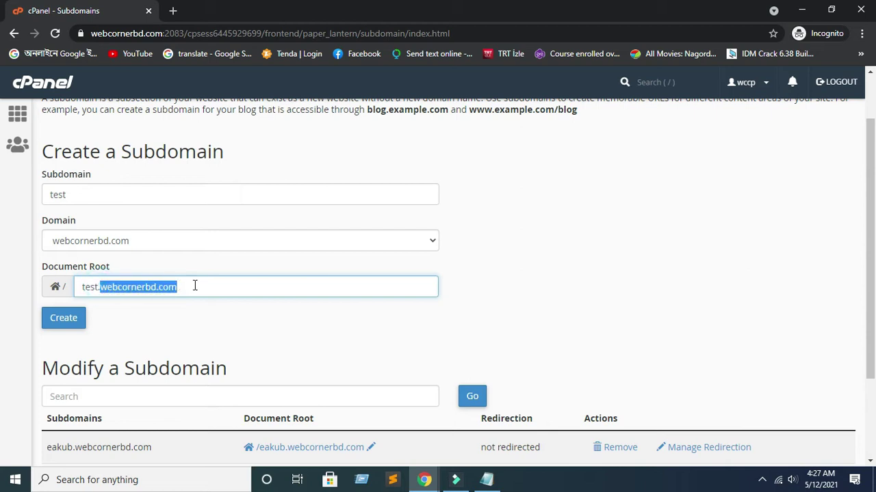
click(98, 287)
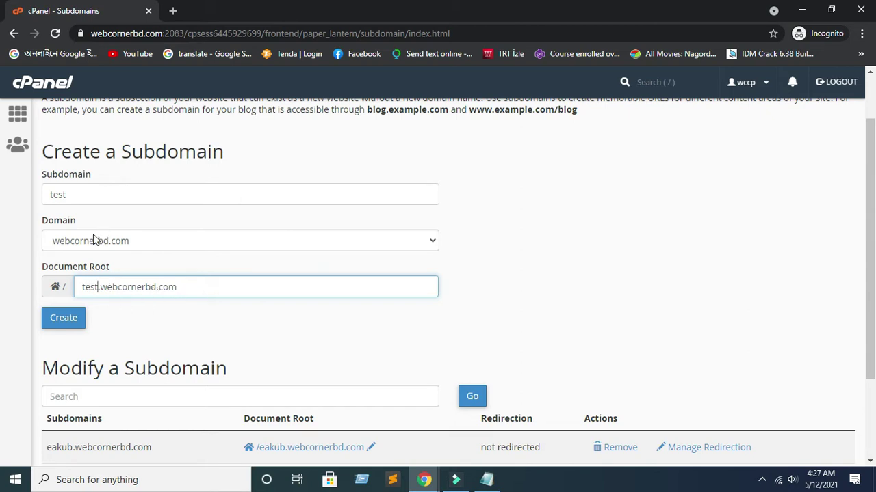
click(61, 321)
scroll(294, 294, down, 1)
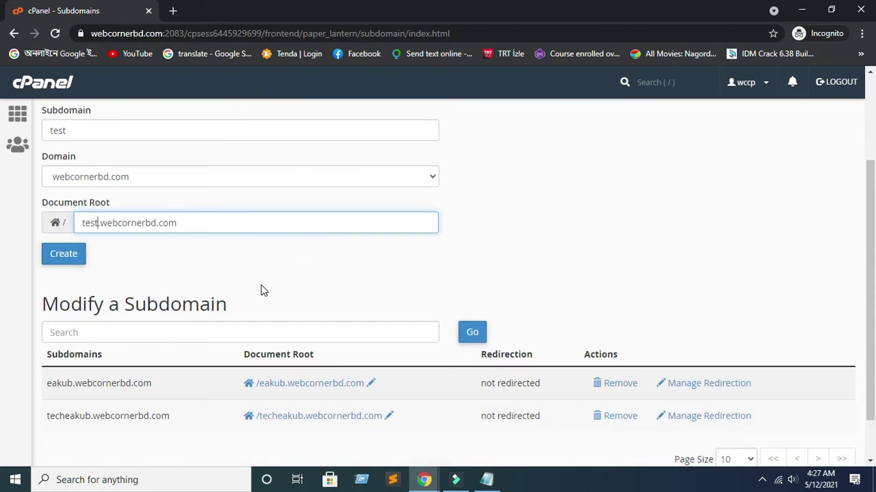
click(76, 261)
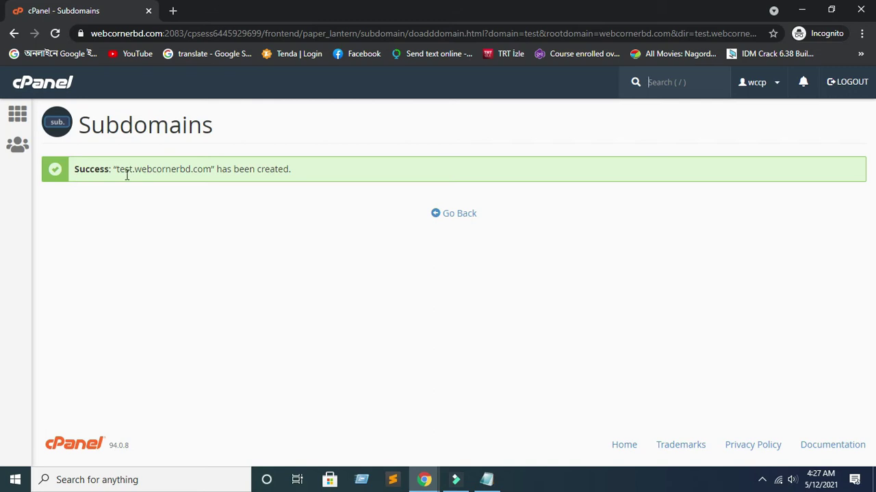
Go back and confirm test.webcornerbd.com appears in the Modify a Subdomain list.
click(448, 220)
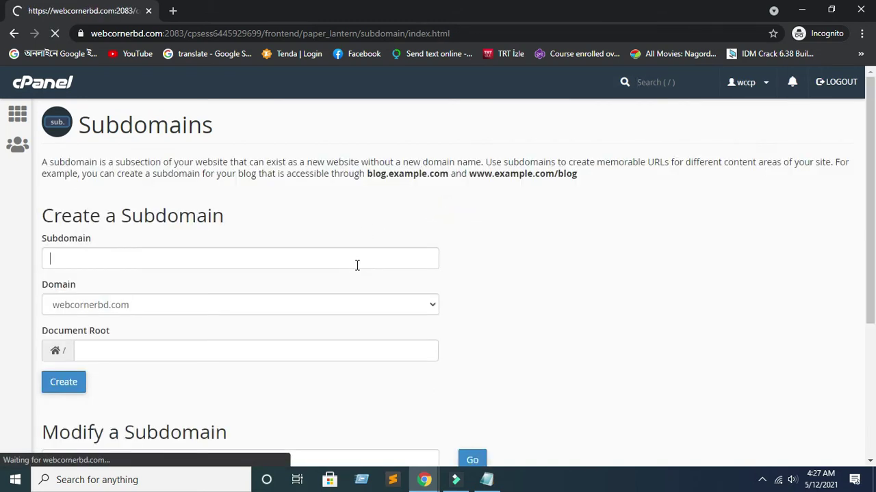
scroll(311, 282, down, 1)
scroll(306, 285, down, 2)
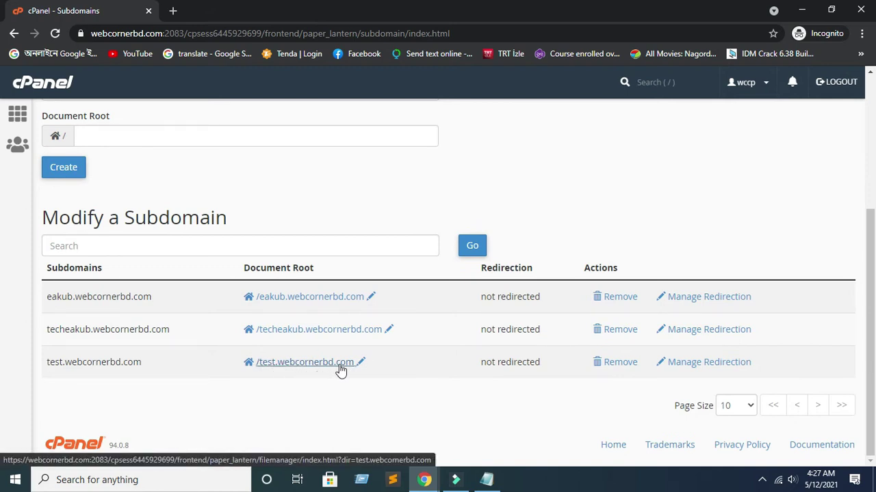
scroll(352, 363, up, 3)
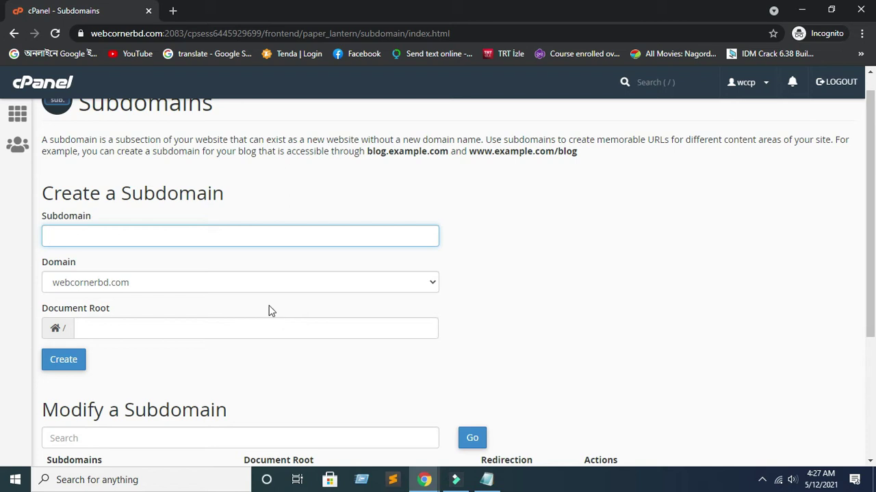
right_click(40, 83)
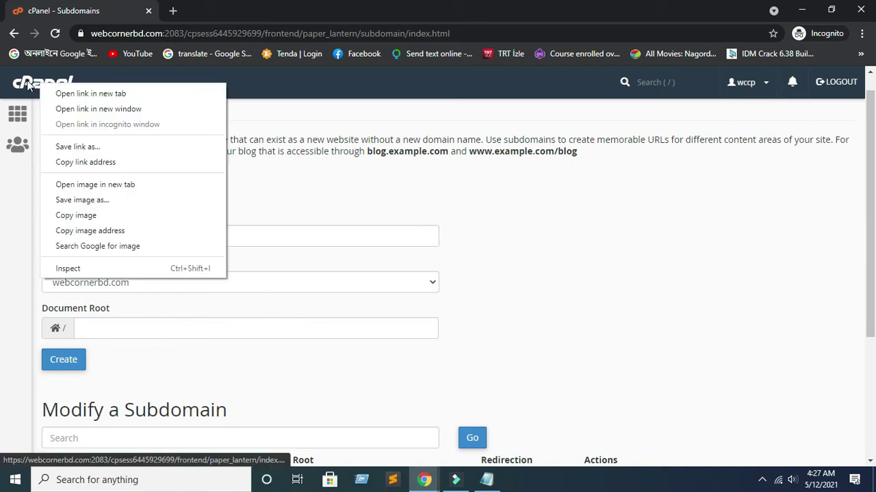
Return to cPanel home, search 'wordp', and launch WordPress Manager by Softaculous.
click(40, 82)
click(38, 83)
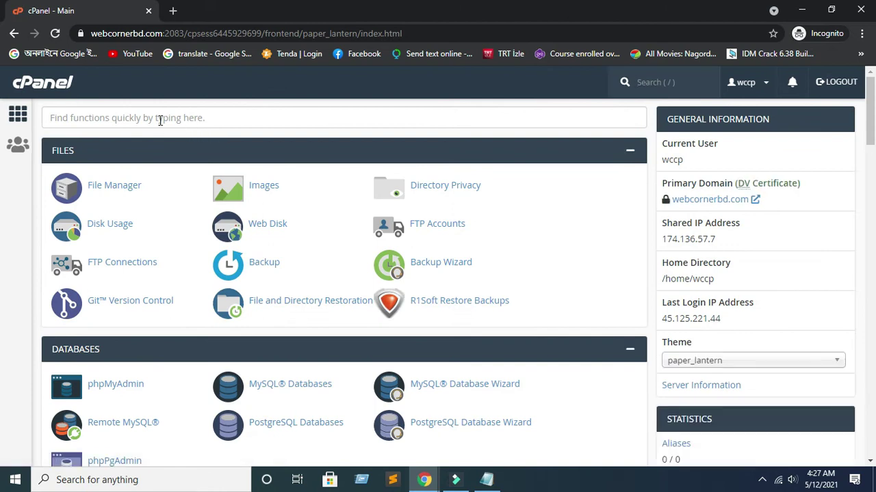
click(196, 117)
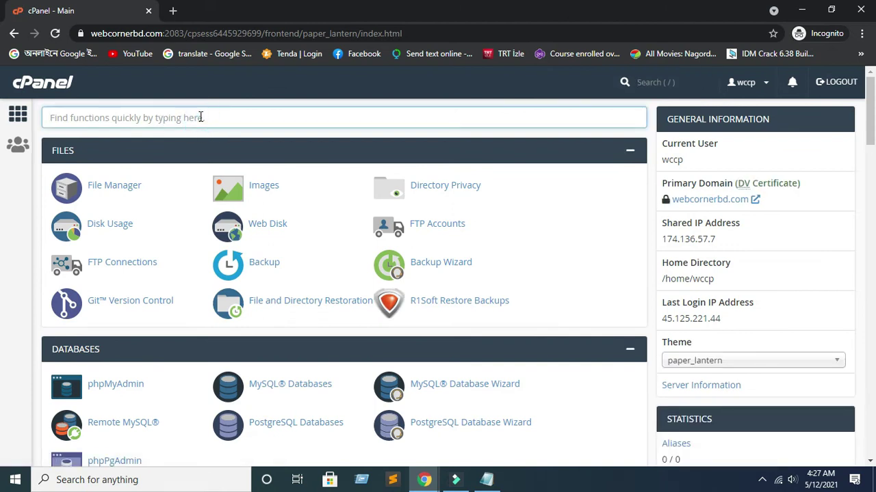
text(wordp)
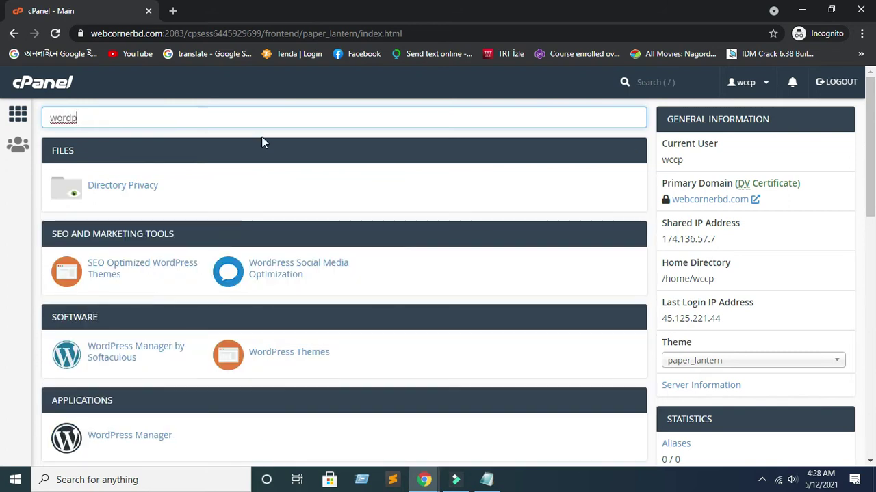
click(143, 353)
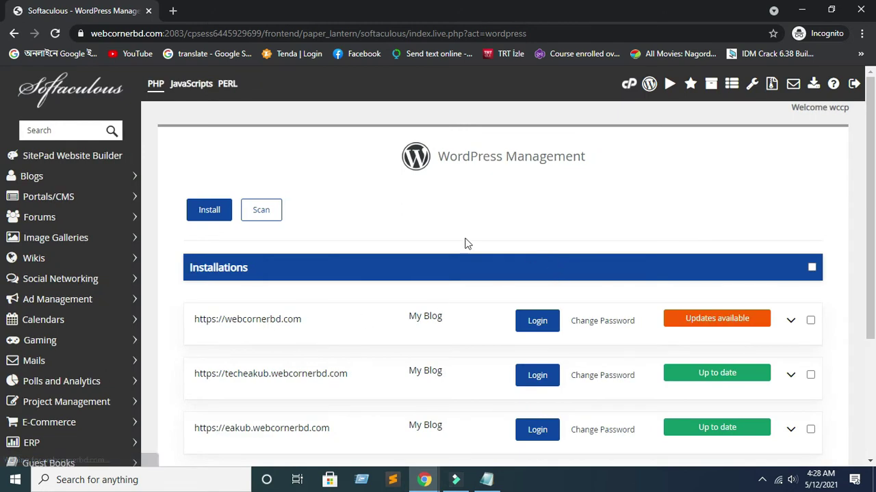
Start a new WordPress installation from the WordPress Management page.
click(198, 214)
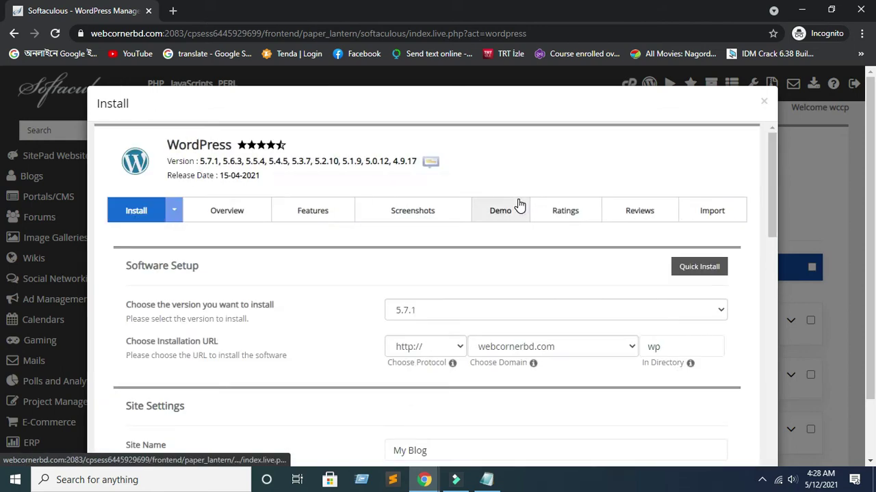
scroll(479, 288, down, 1)
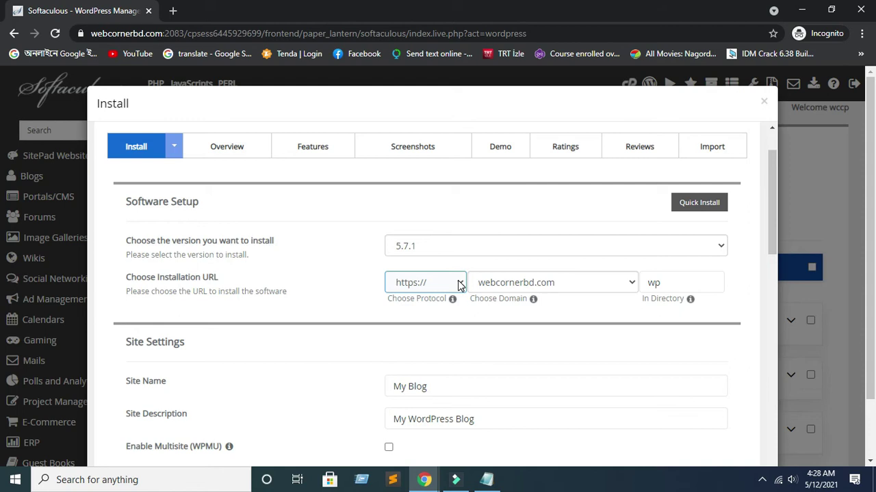
click(454, 280)
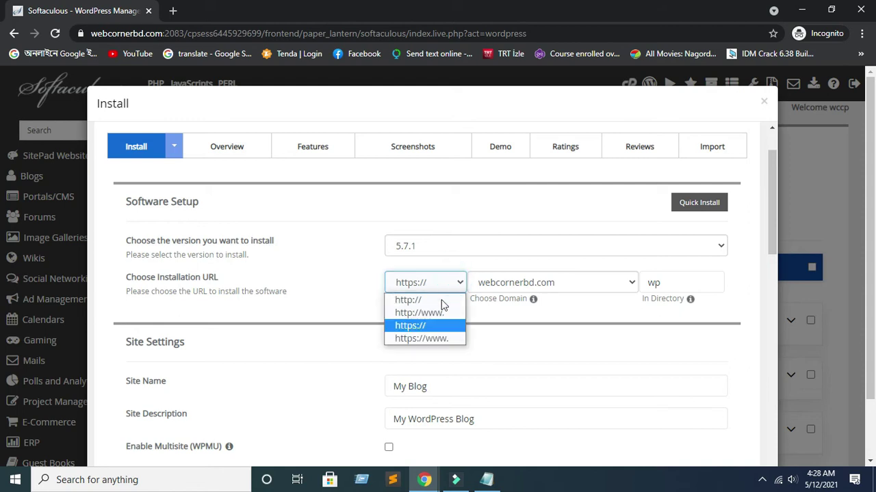
click(418, 326)
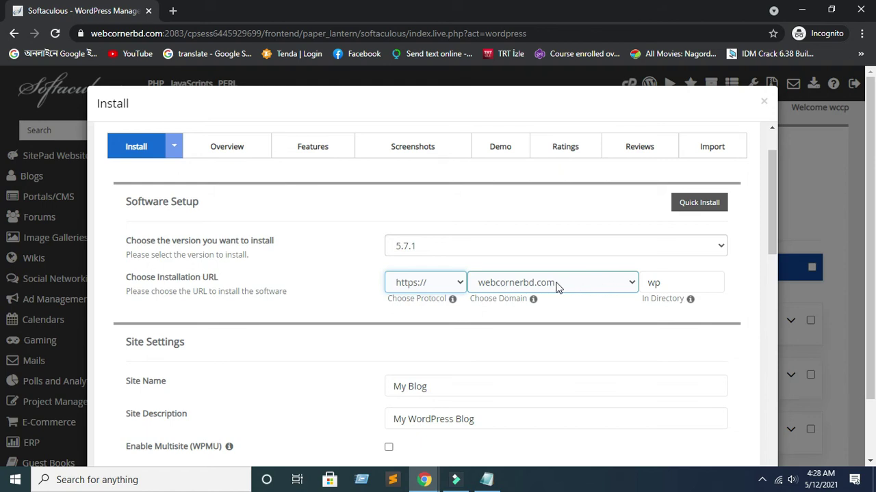
click(631, 285)
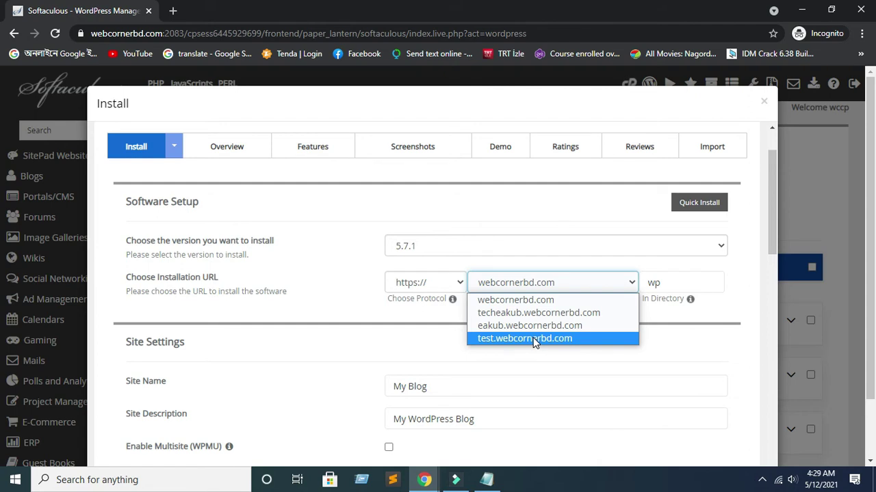
click(533, 337)
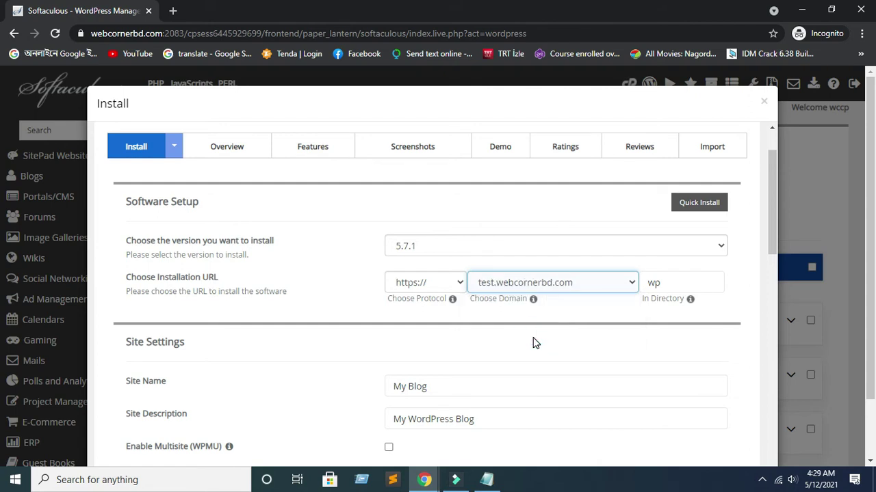
double_click(682, 285)
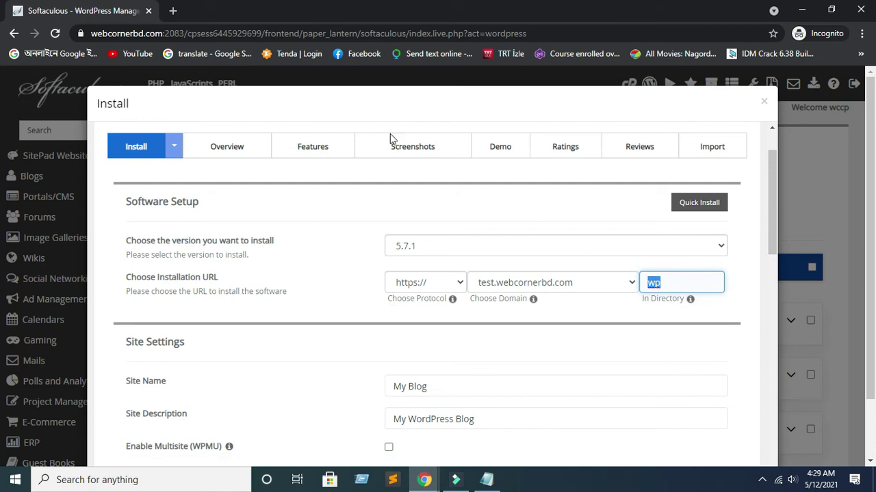
click(174, 11)
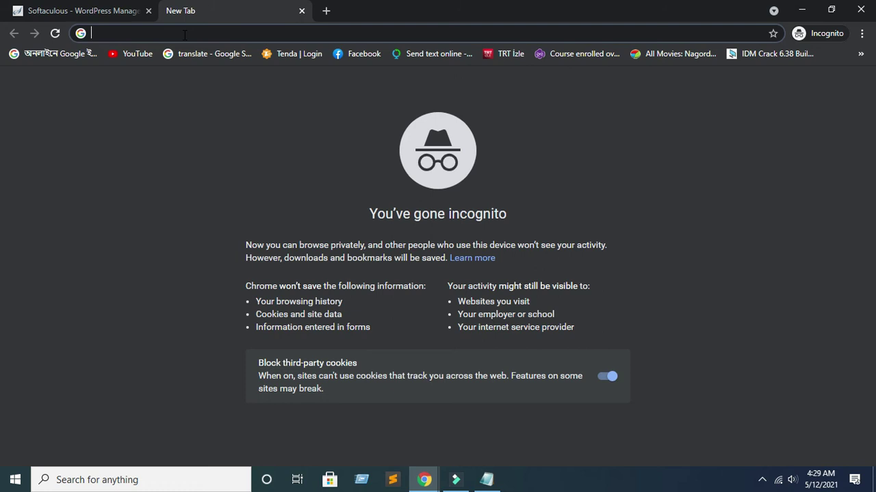
Enter test.webcornerbd.com in the incognito address bar and compare it with the wp directory.
text(test)
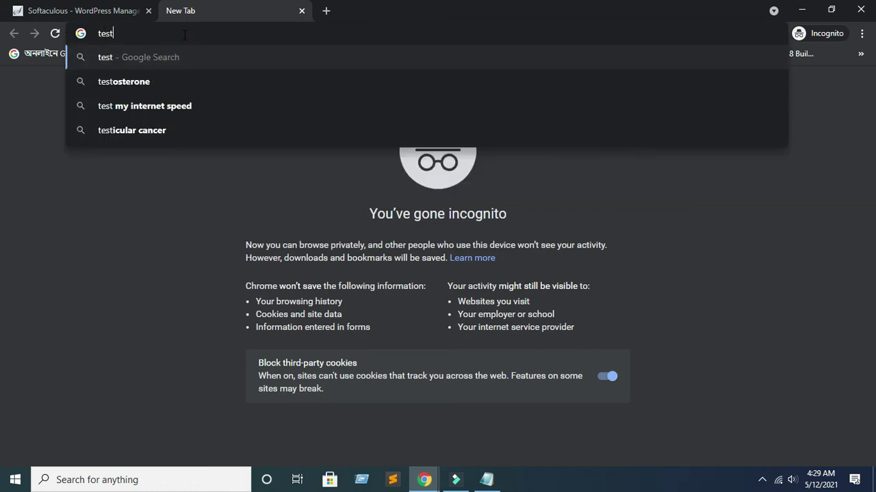
text(.webc)
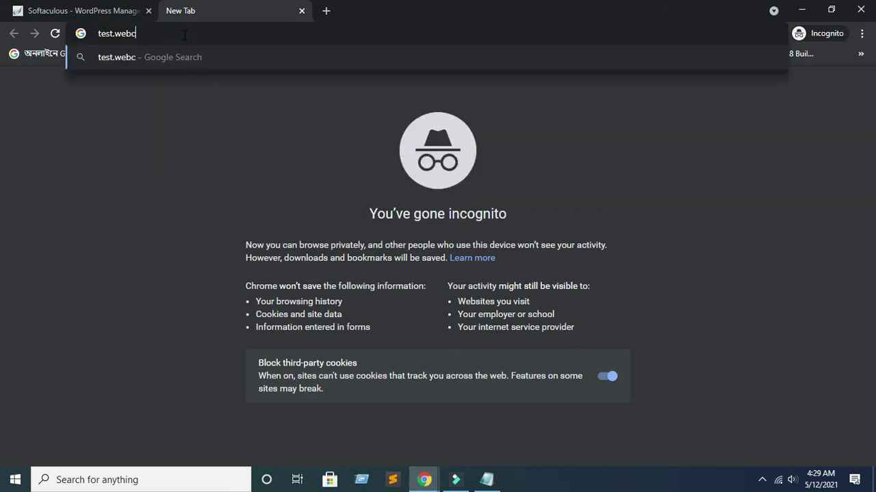
text(ornerbd.)
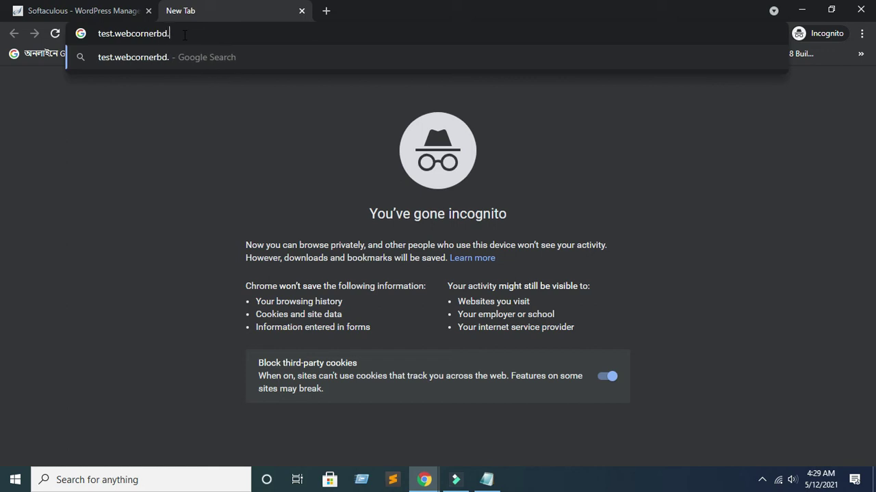
text(com)
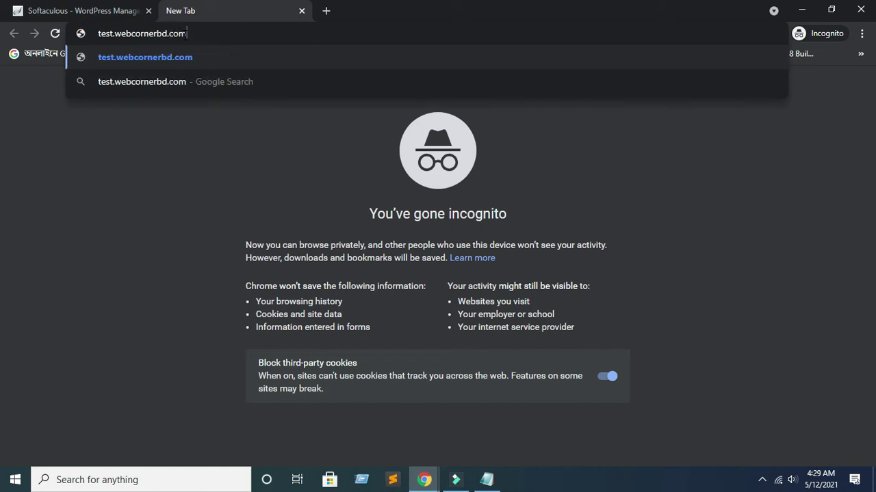
drag(208, 34, 96, 24)
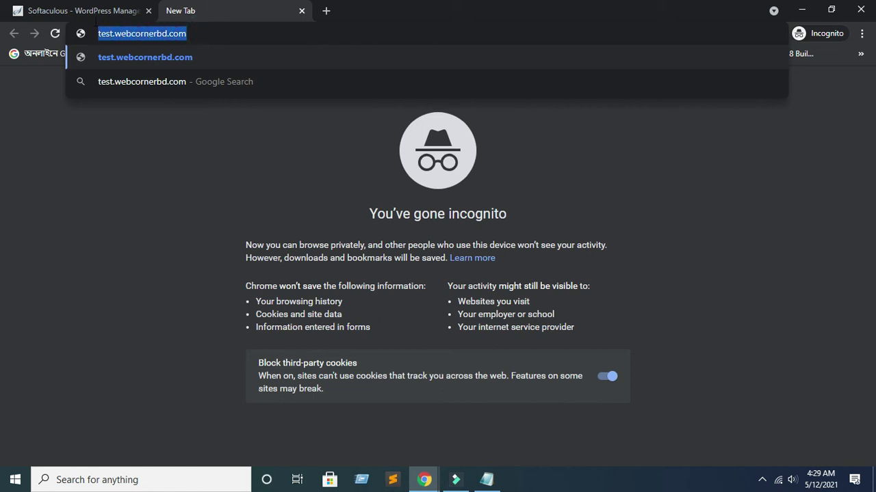
click(129, 11)
click(670, 281)
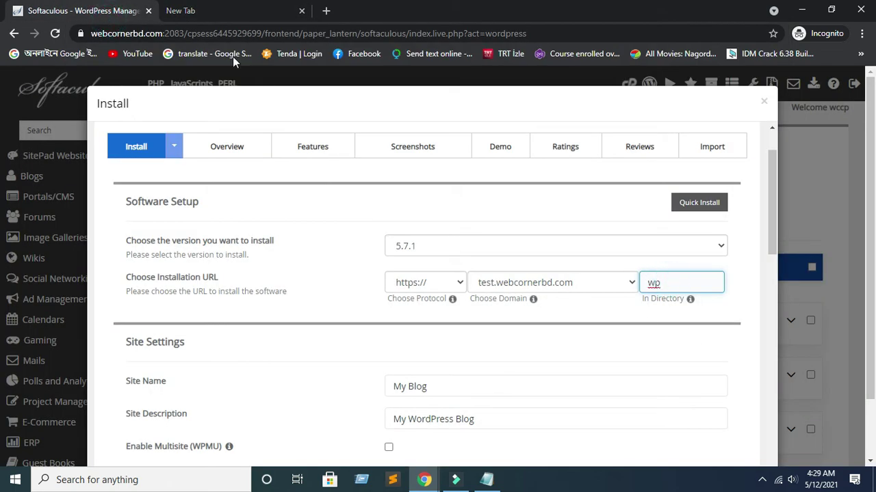
click(203, 11)
drag(189, 34, 91, 34)
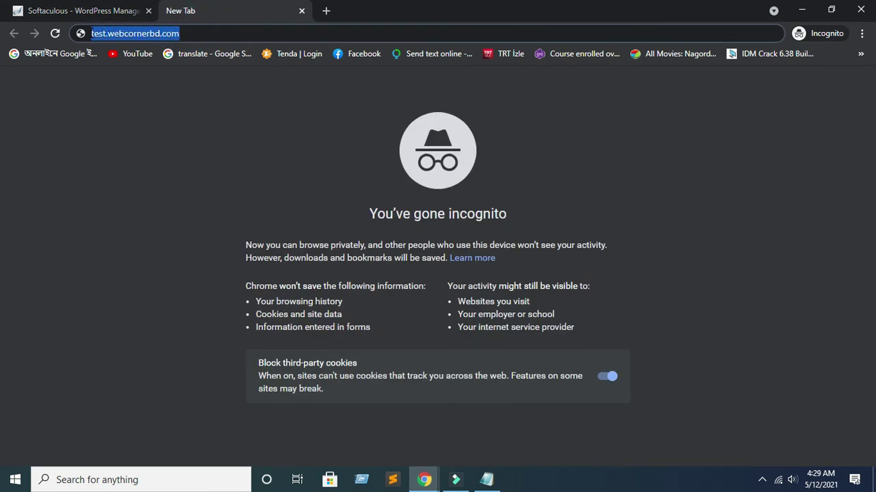
click(195, 33)
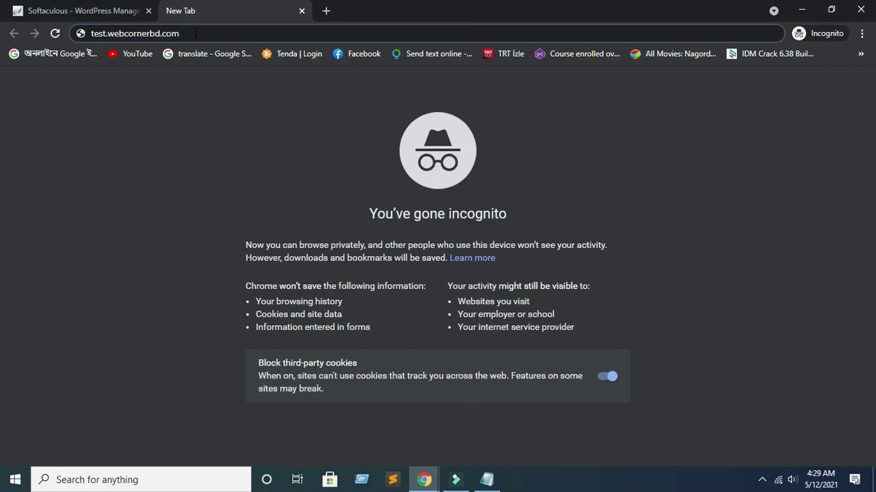
Append /wp to the address, recheck the form's directory, then remove /wp.
text(/)
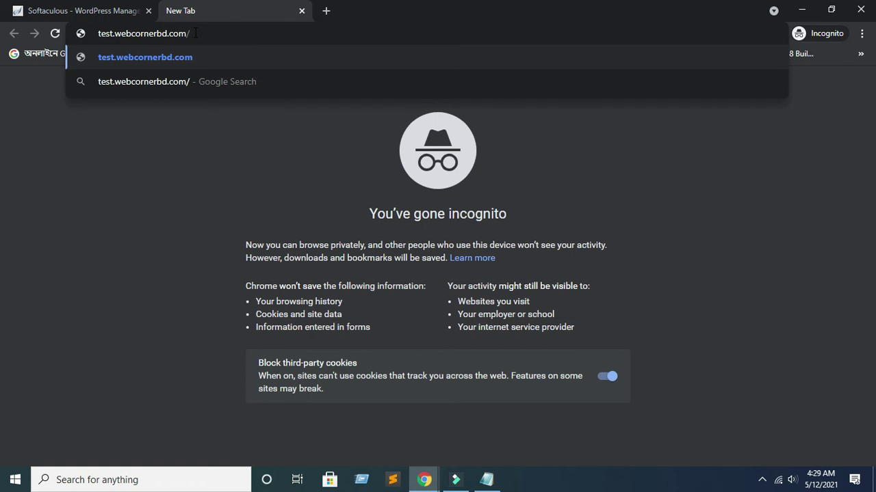
text(wp)
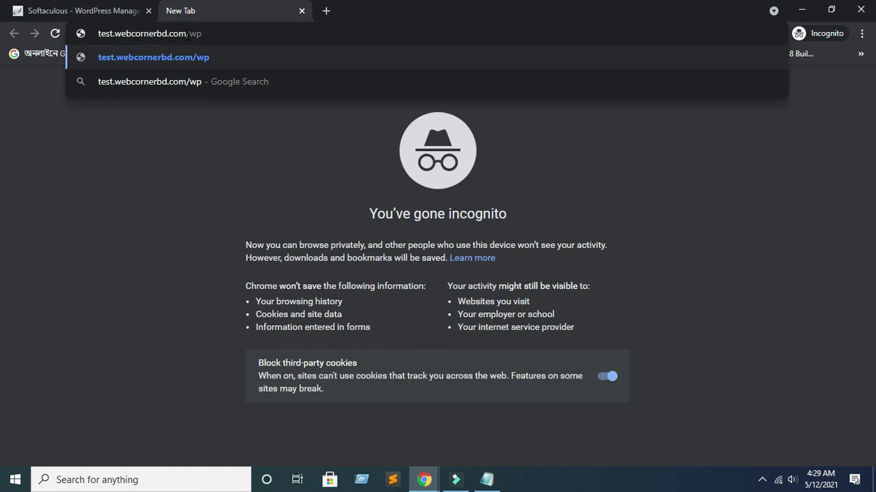
click(114, 11)
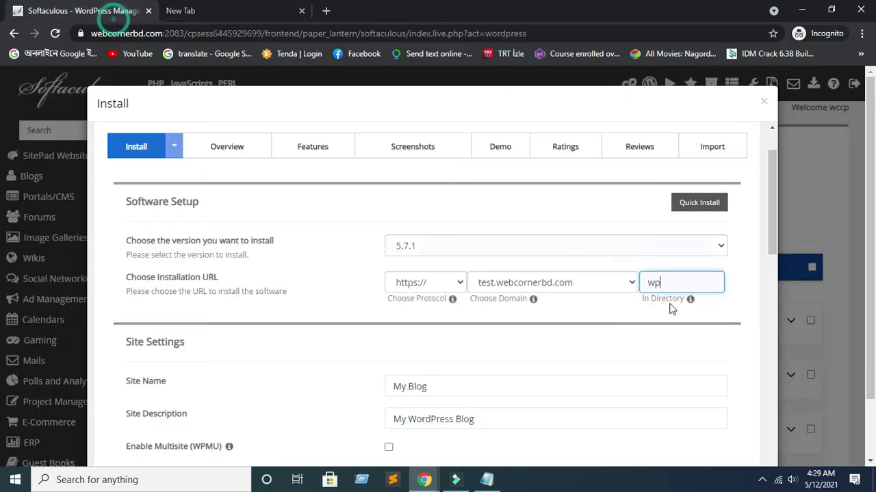
drag(676, 281, 649, 276)
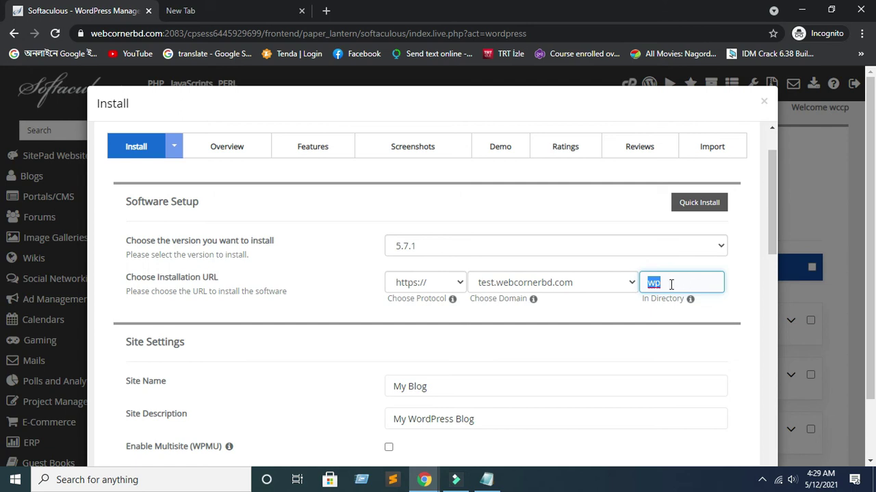
click(226, 11)
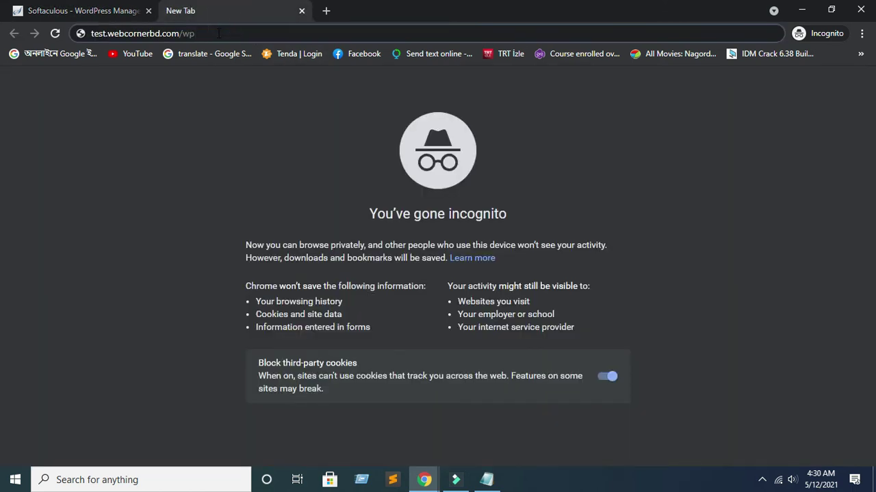
key(BackSpace)
key(BackSpace)
key(BackSpace)
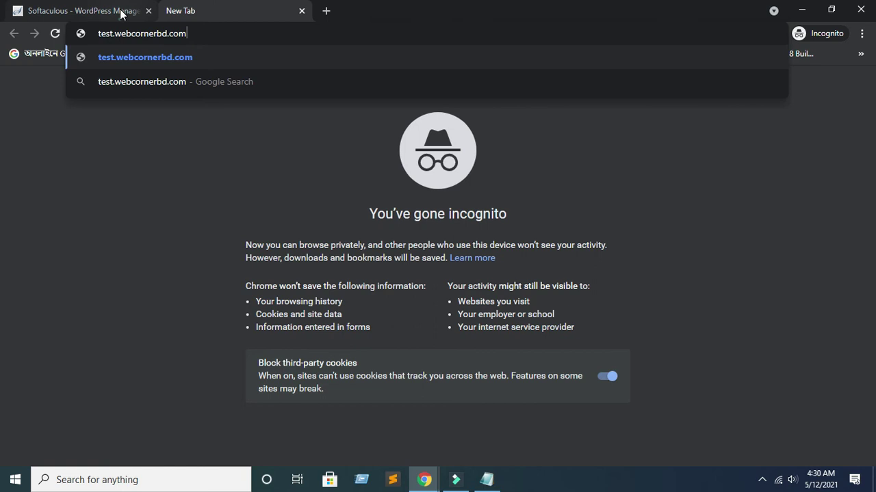
click(129, 14)
Clear the 'wp' install directory, check admin username 'admin', and submit the WordPress installation.
key(BackSpace)
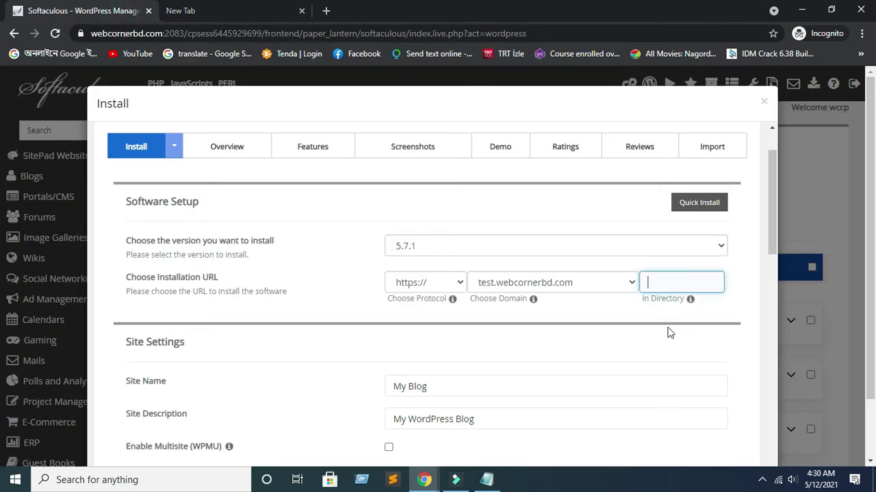
scroll(668, 333, down, 3)
scroll(565, 295, down, 3)
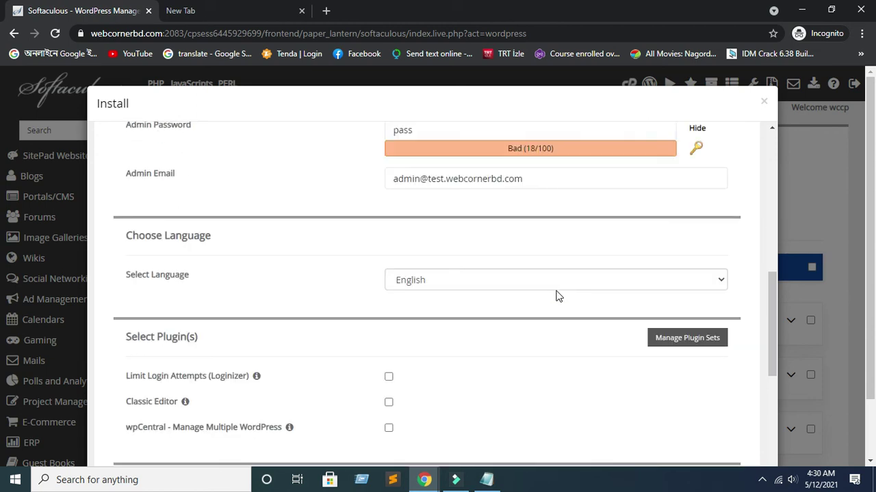
scroll(547, 308, down, 3)
scroll(531, 305, up, 7)
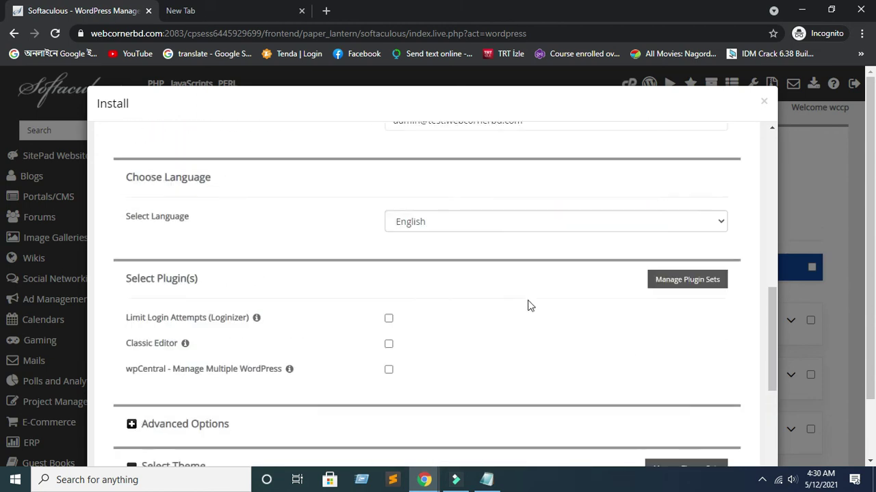
click(487, 358)
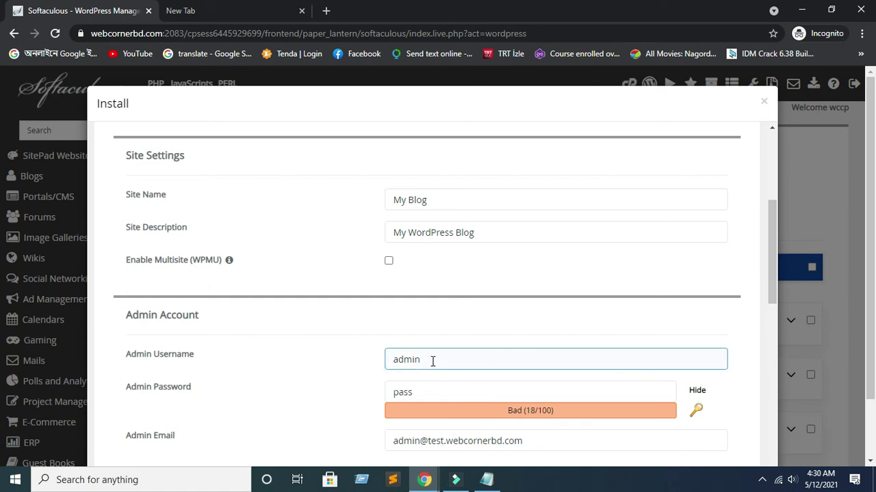
scroll(444, 342, down, 1)
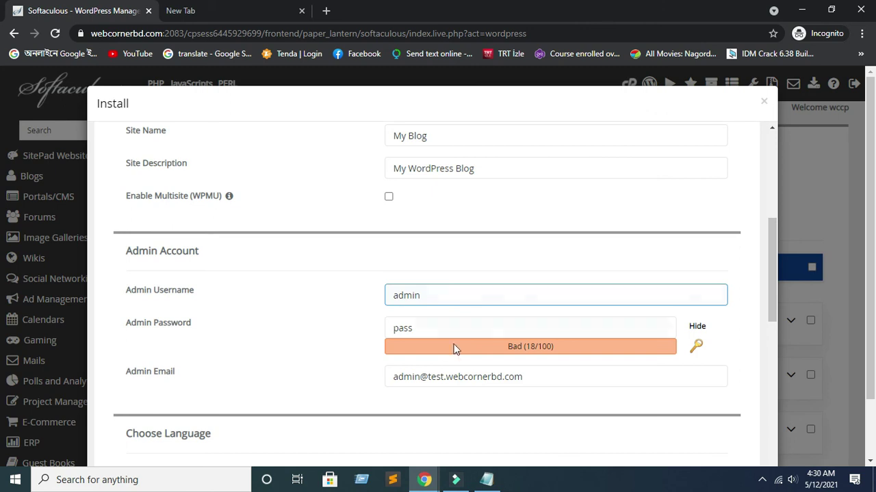
scroll(497, 380, down, 10)
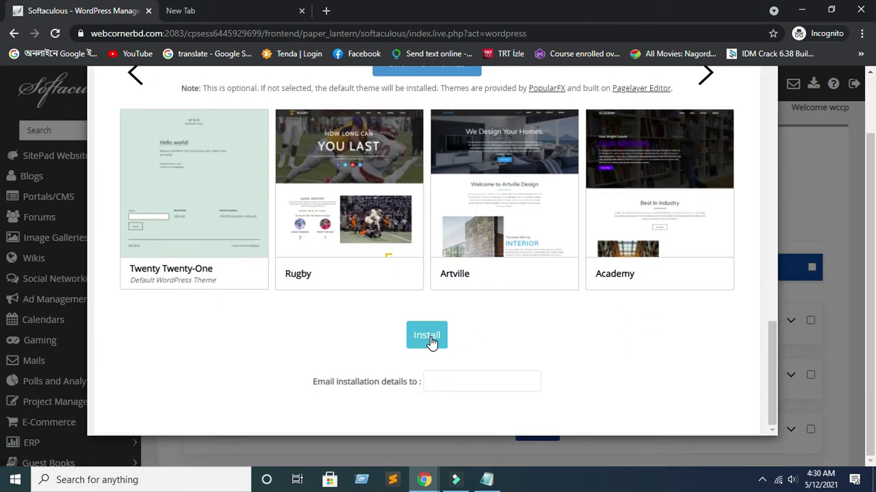
click(426, 335)
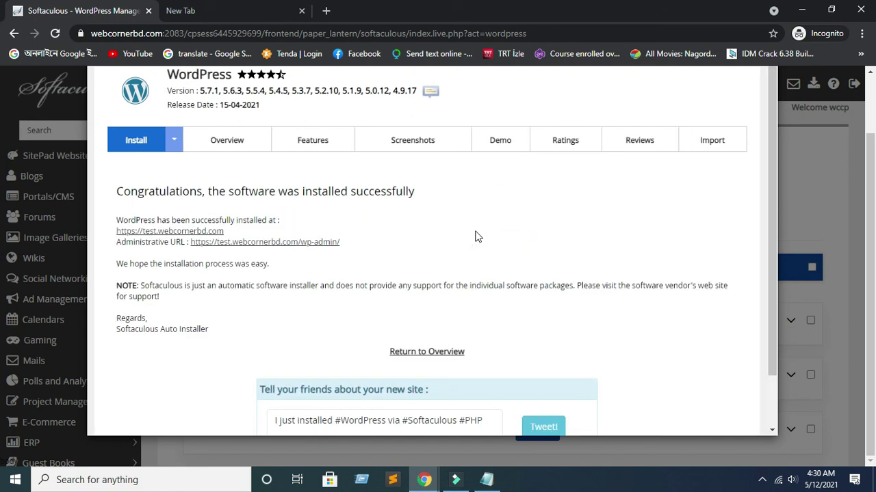
scroll(510, 317, down, 1)
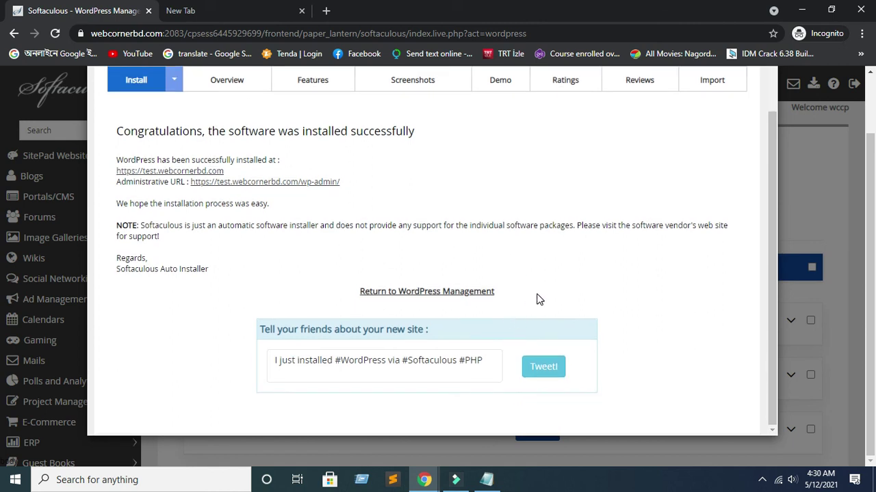
scroll(297, 236, up, 1)
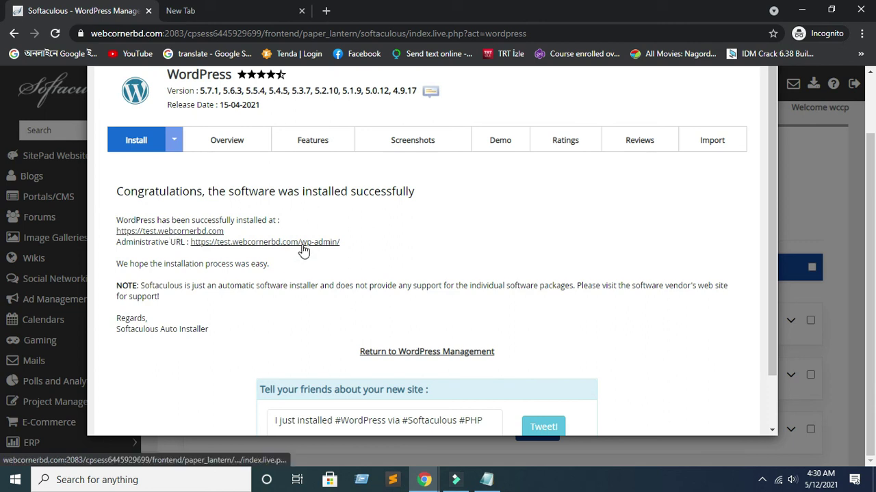
right_click(198, 231)
click(236, 242)
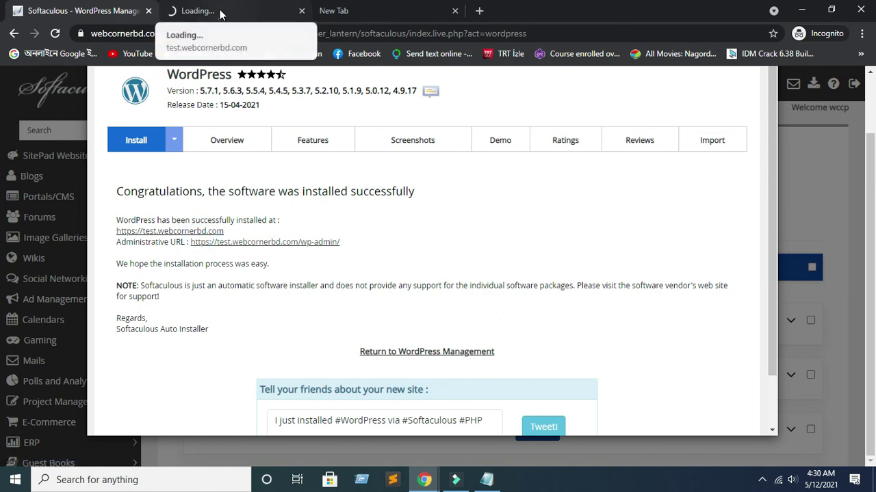
click(220, 12)
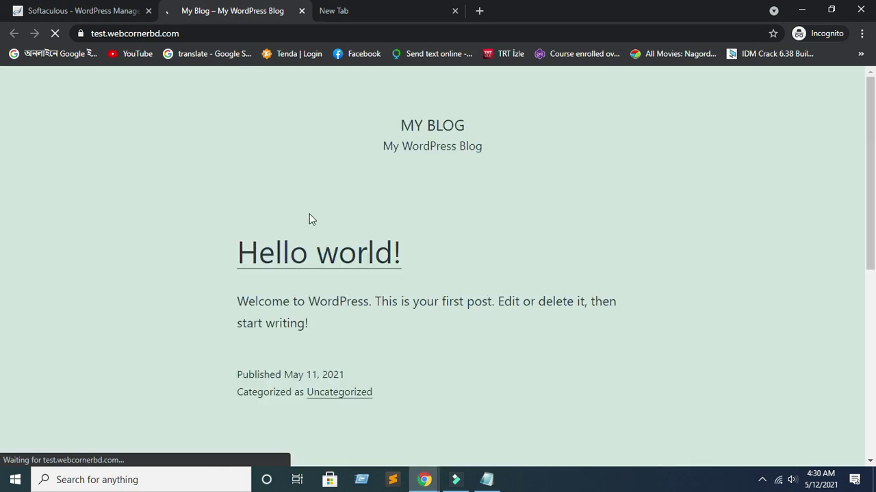
scroll(437, 221, down, 3)
scroll(443, 224, up, 3)
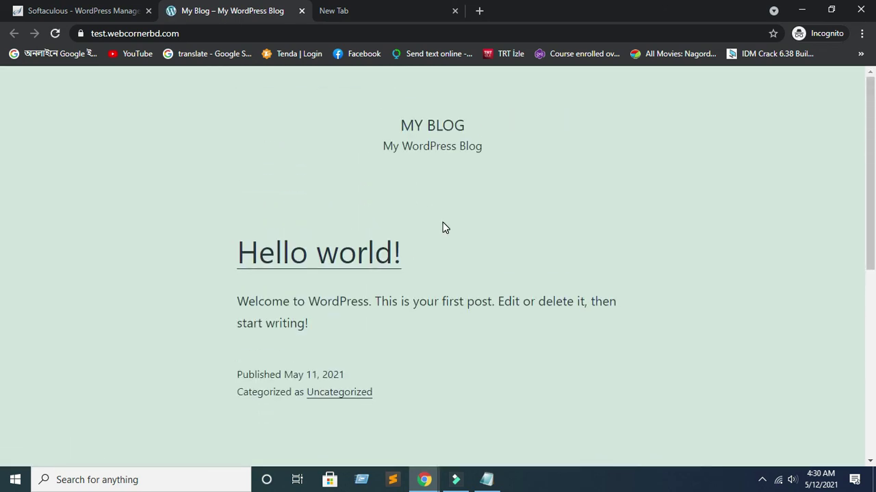